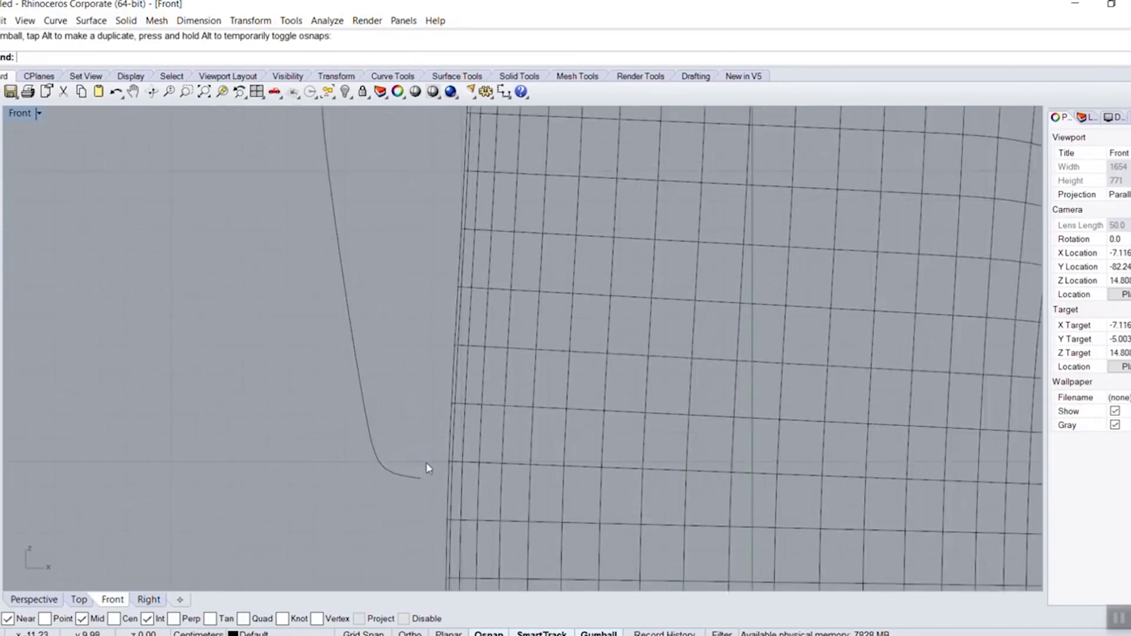
{"action": "left_click", "coordinate": [399, 190]}
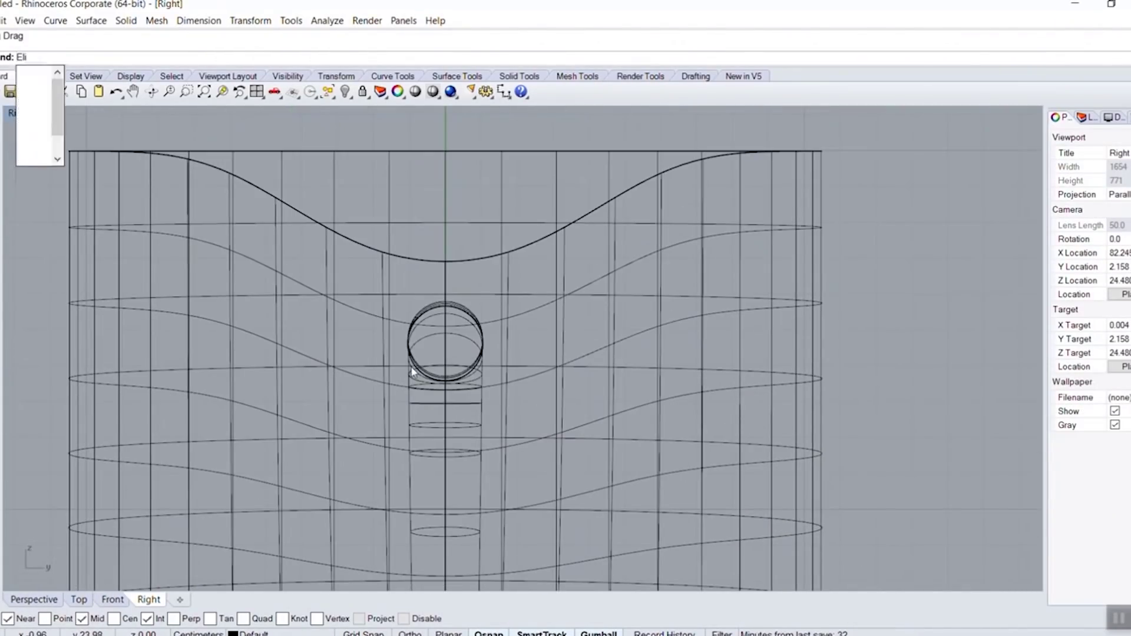
{"action": "key", "text": "Return"}
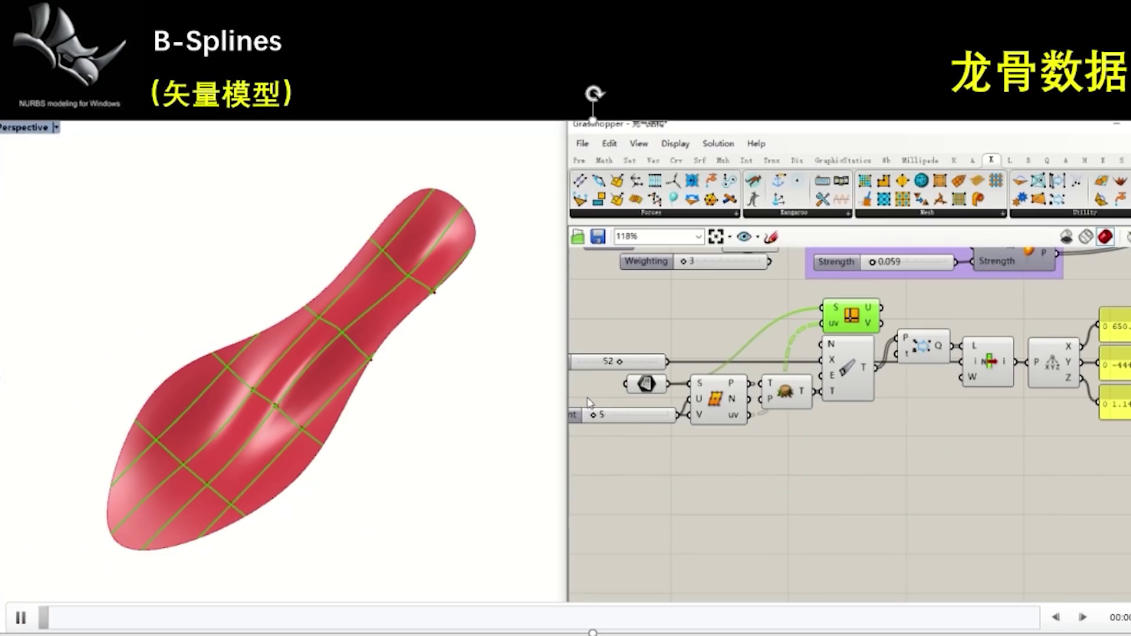
Step: Set the sole surface's division count to 26 and the item index to 100, with the List Item point highlighted
{"action": "mouse_move", "coordinate": [597, 417]}
{"action": "left_mouse_down"}
{"action": "mouse_move", "coordinate": [633, 414]}
{"action": "mouse_move", "coordinate": [601, 414]}
{"action": "left_mouse_up"}
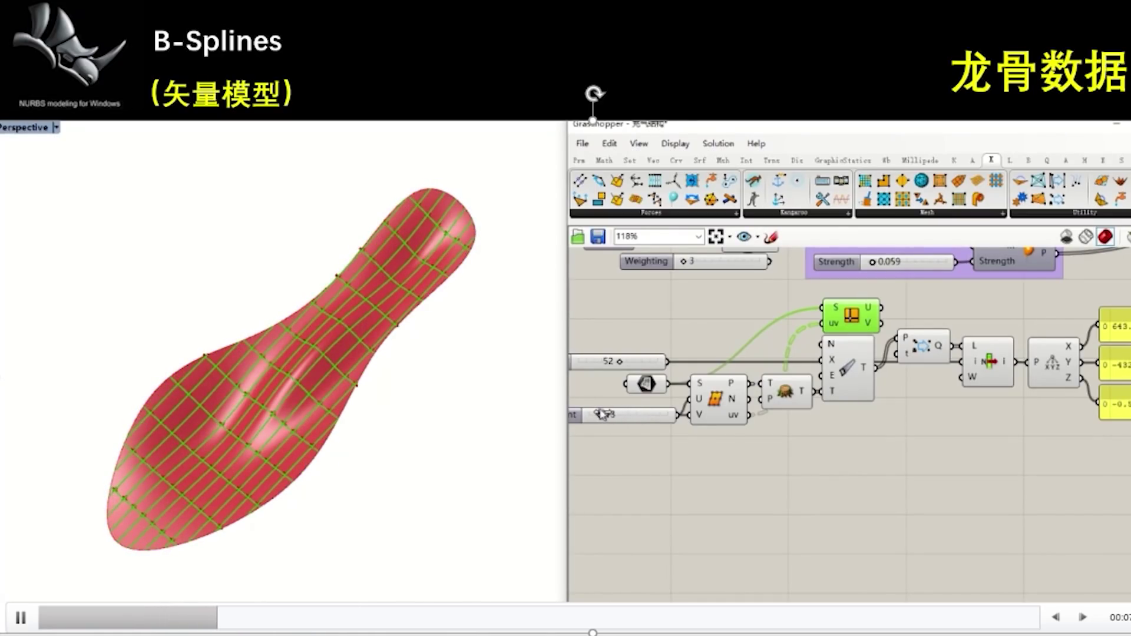
{"action": "left_click", "coordinate": [988, 361]}
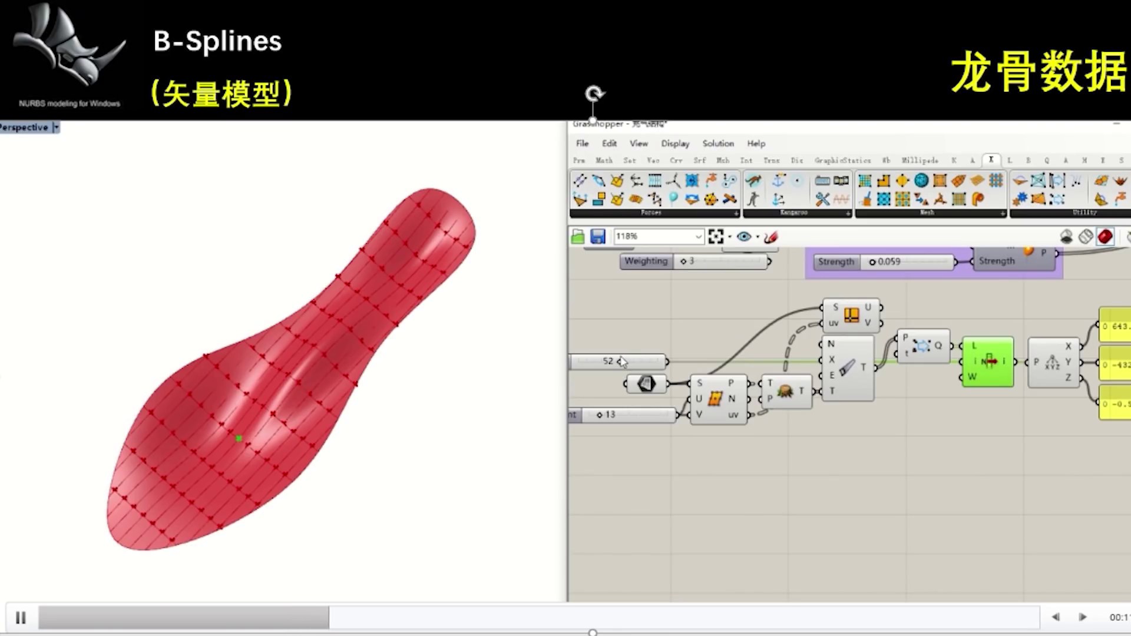
{"action": "left_click_drag", "start_coordinate": [623, 363], "coordinate": [611, 364]}
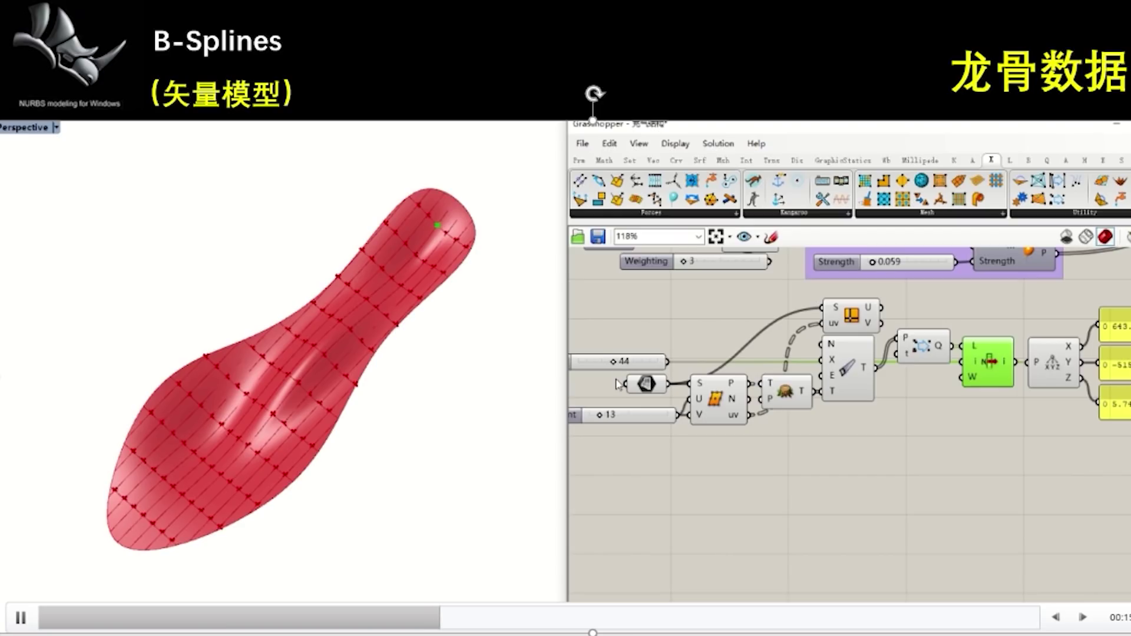
{"action": "left_click_drag", "start_coordinate": [602, 417], "coordinate": [615, 417]}
{"action": "left_click_drag", "start_coordinate": [615, 364], "coordinate": [673, 376]}
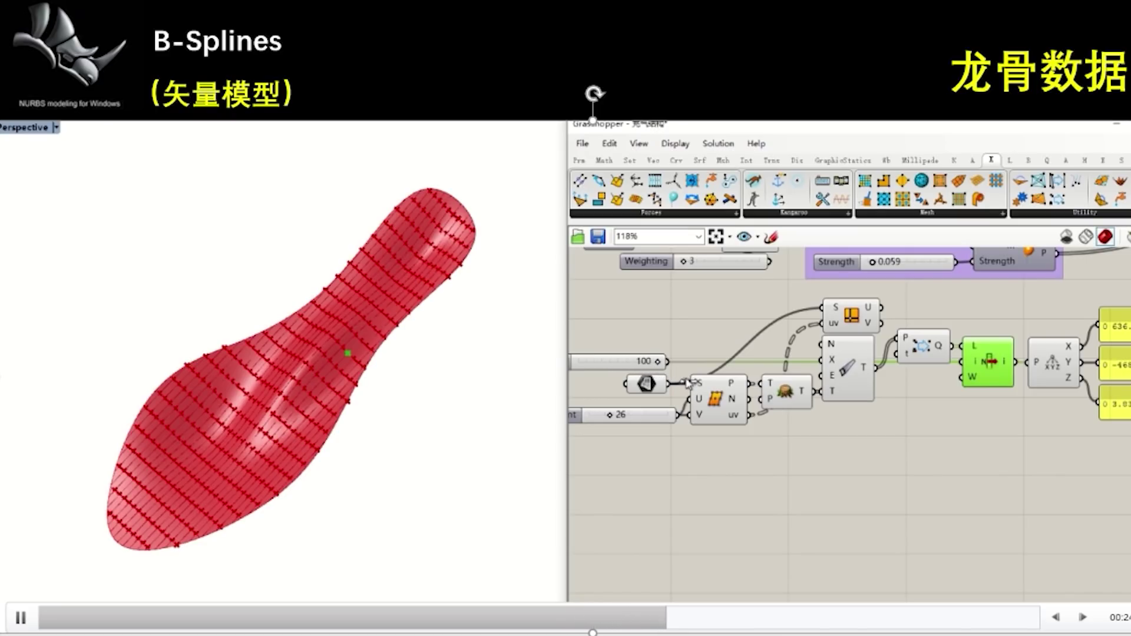
Step: Examine the X, Y and Z coordinate panels of the highlighted point on the sole surface
{"action": "right_click_drag", "start_coordinate": [931, 400], "coordinate": [753, 392]}
{"action": "scroll", "coordinate": [931, 379], "scroll_direction": "up", "scroll_amount": 4}
{"action": "scroll", "coordinate": [931, 379], "scroll_direction": "up", "scroll_amount": 2}
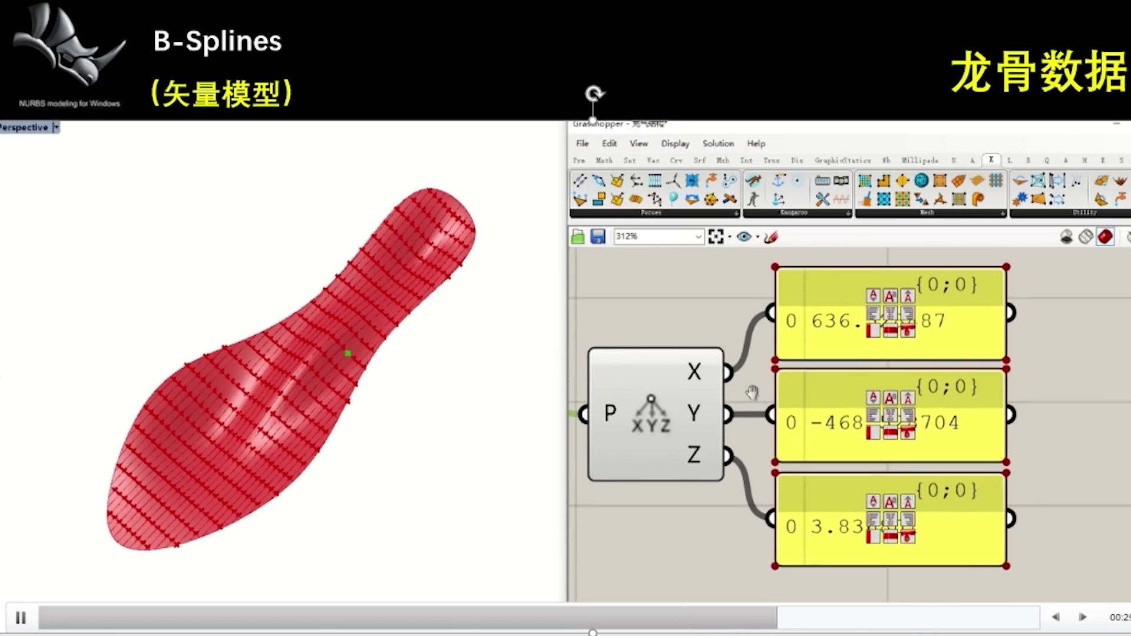
{"action": "scroll", "coordinate": [707, 458], "scroll_direction": "down", "scroll_amount": 5}
{"action": "right_click_drag", "start_coordinate": [754, 413], "coordinate": [971, 350]}
{"action": "scroll", "coordinate": [970, 350], "scroll_direction": "down", "scroll_amount": 1}
{"action": "right_click_drag", "start_coordinate": [761, 353], "coordinate": [878, 349]}
{"action": "scroll", "coordinate": [878, 349], "scroll_direction": "down", "scroll_amount": 1}
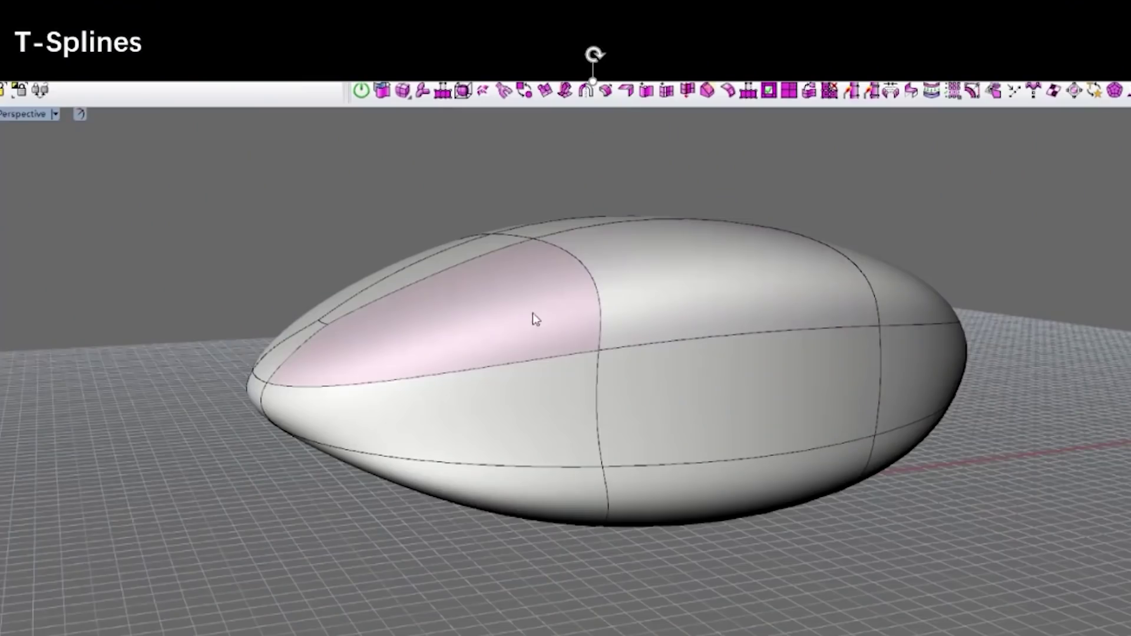
Step: Bridge the middle side face of the T-Splines body with the matching face on its opposite side to form a through-opening
{"action": "right_click_drag", "start_coordinate": [530, 316], "coordinate": [505, 316]}
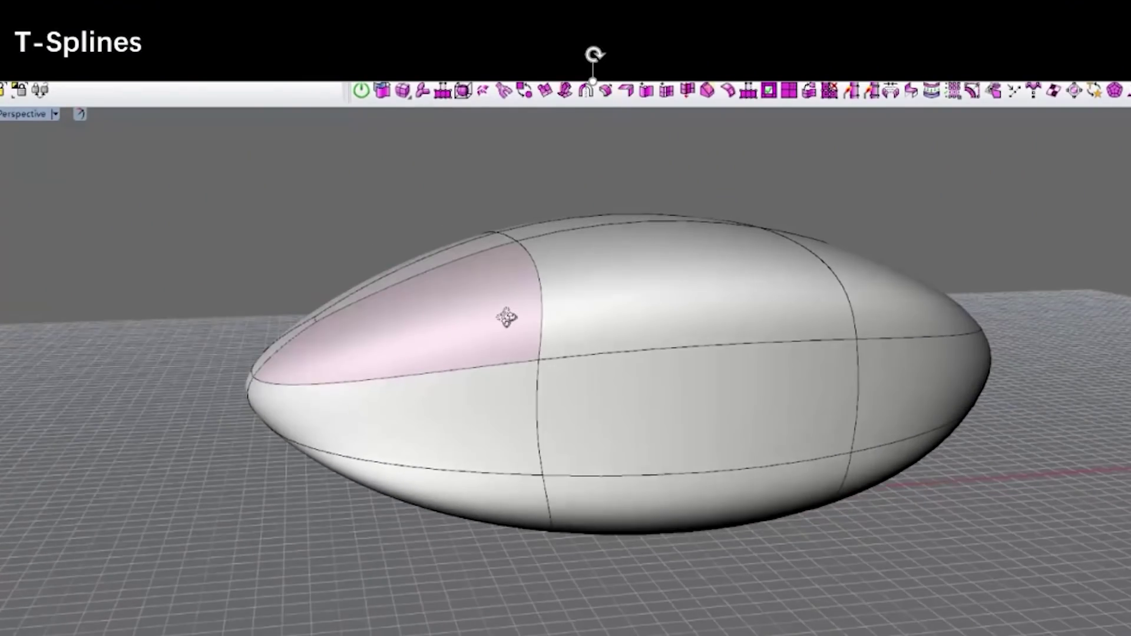
{"action": "left_click", "coordinate": [910, 92]}
{"action": "left_click", "coordinate": [737, 412]}
{"action": "key", "text": "Return"}
{"action": "right_click_drag", "start_coordinate": [737, 412], "coordinate": [647, 388]}
{"action": "left_click", "coordinate": [560, 341]}
{"action": "right_click_drag", "start_coordinate": [560, 341], "coordinate": [535, 358]}
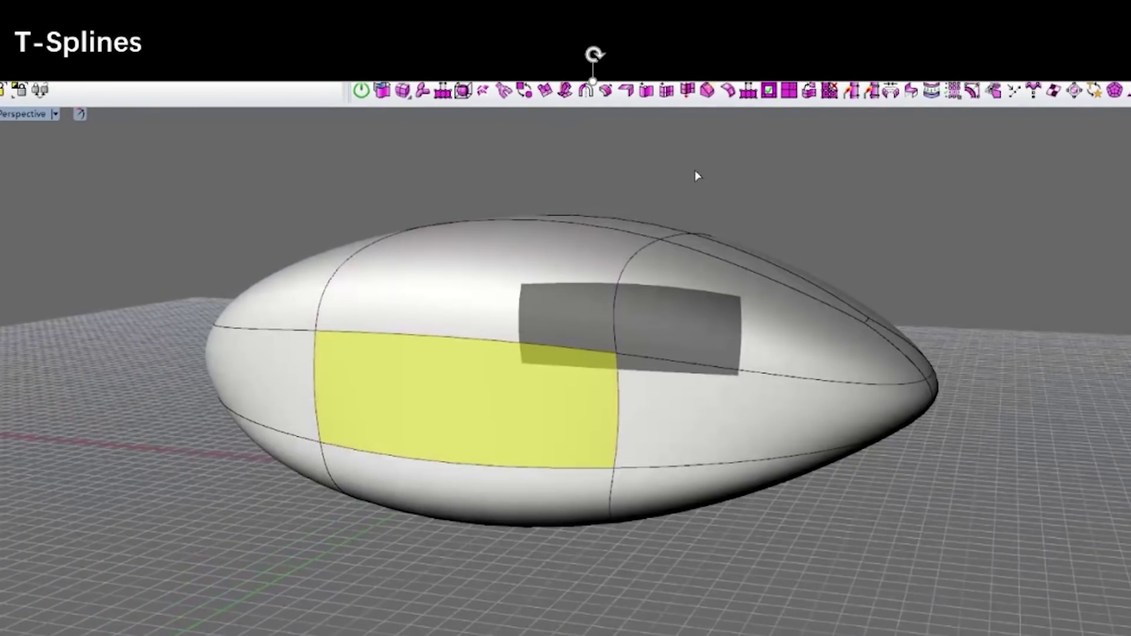
{"action": "key", "text": "Return"}
{"action": "key", "text": "Return"}
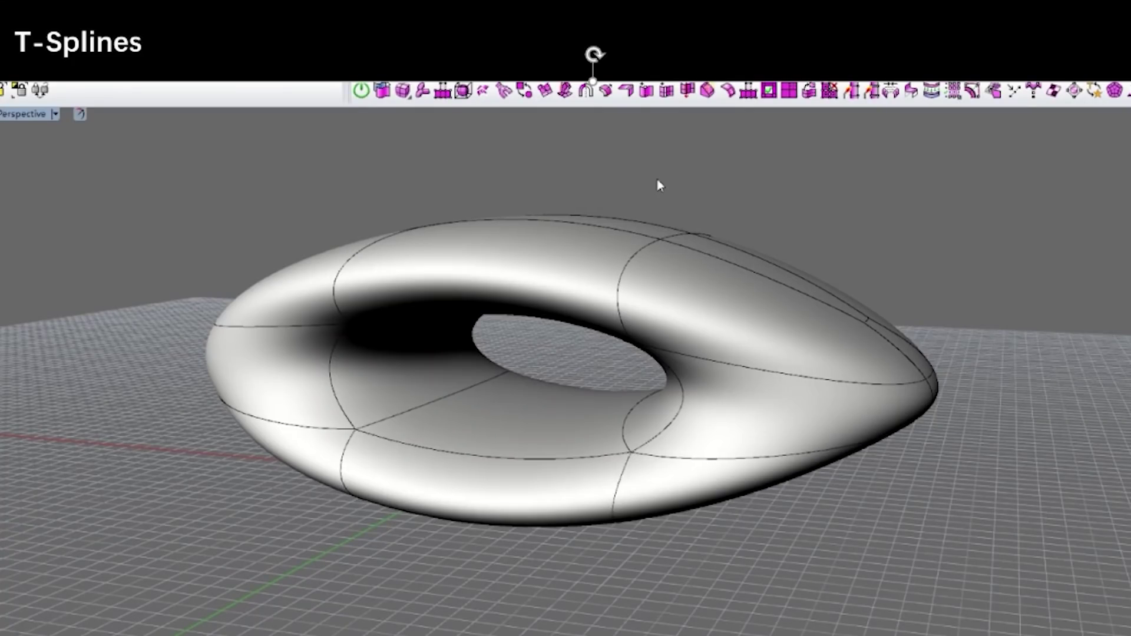
Step: Select the whole T-Splines body that has the through-opening
{"action": "right_click_drag", "start_coordinate": [658, 185], "coordinate": [749, 159]}
{"action": "right_click_drag", "start_coordinate": [738, 221], "coordinate": [565, 303]}
{"action": "left_click", "coordinate": [565, 304]}
{"action": "left_click", "coordinate": [383, 90]}
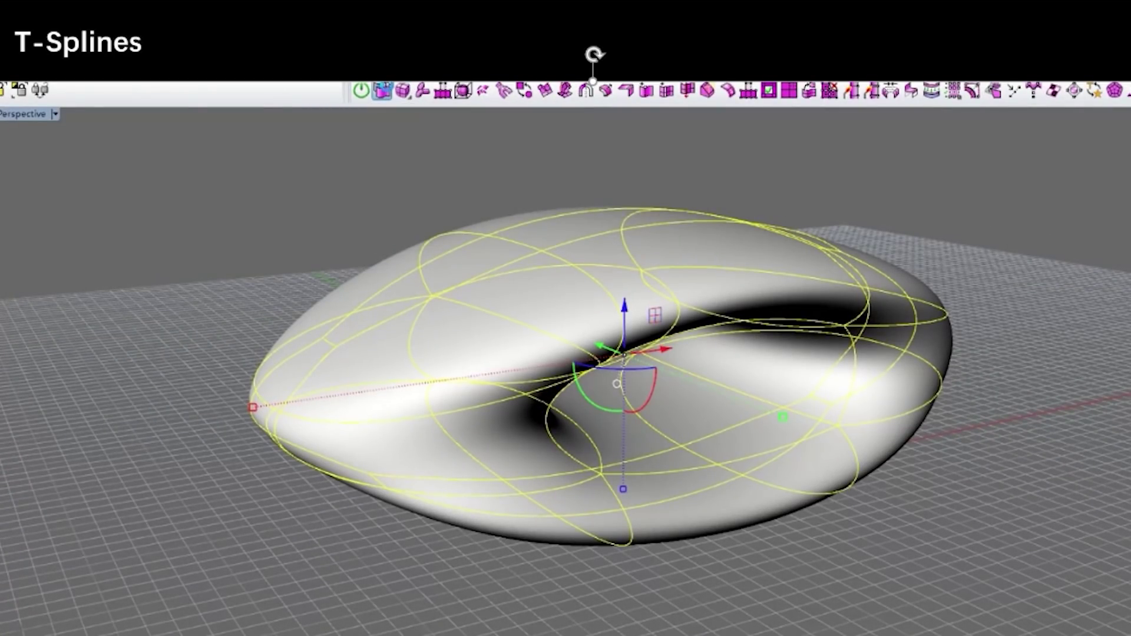
{"action": "right_click_drag", "start_coordinate": [500, 175], "coordinate": [648, 224]}
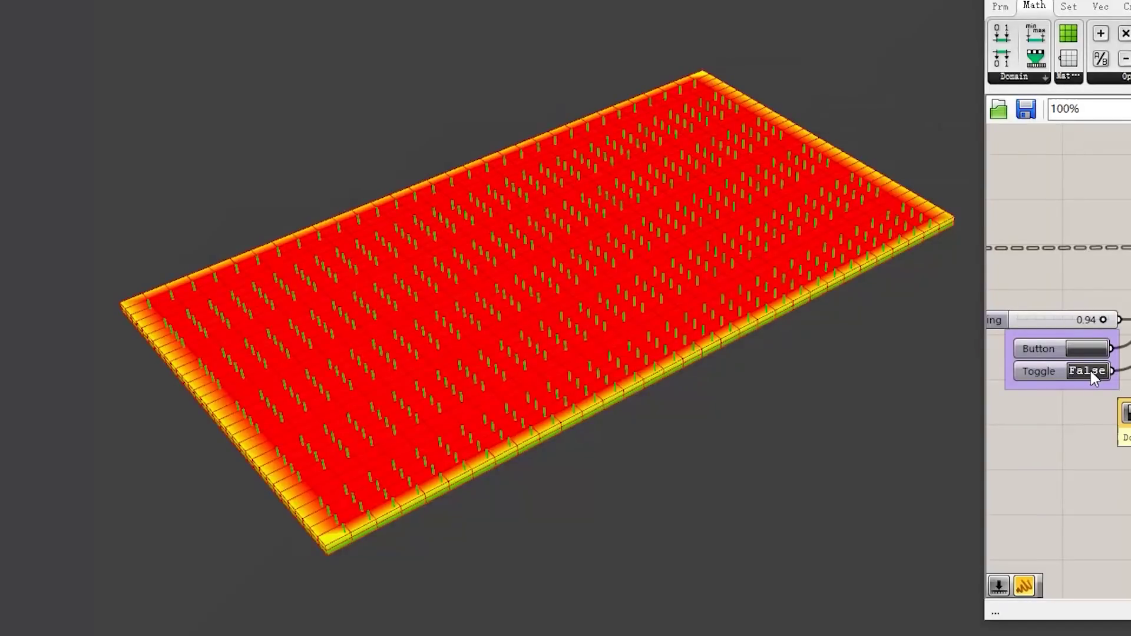
Step: Run the Kangaroo simulation of the air cushion mesh by switching its toggle to True
{"action": "left_click", "coordinate": [1090, 371]}
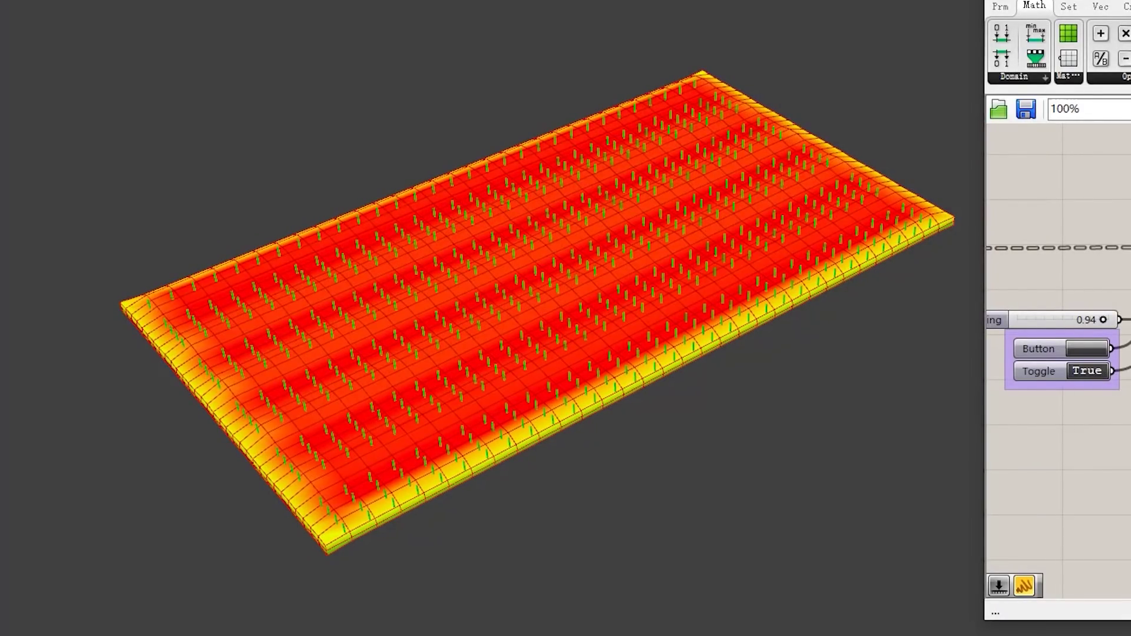
{"action": "scroll", "coordinate": [1120, 299], "scroll_direction": "down", "scroll_amount": 2}
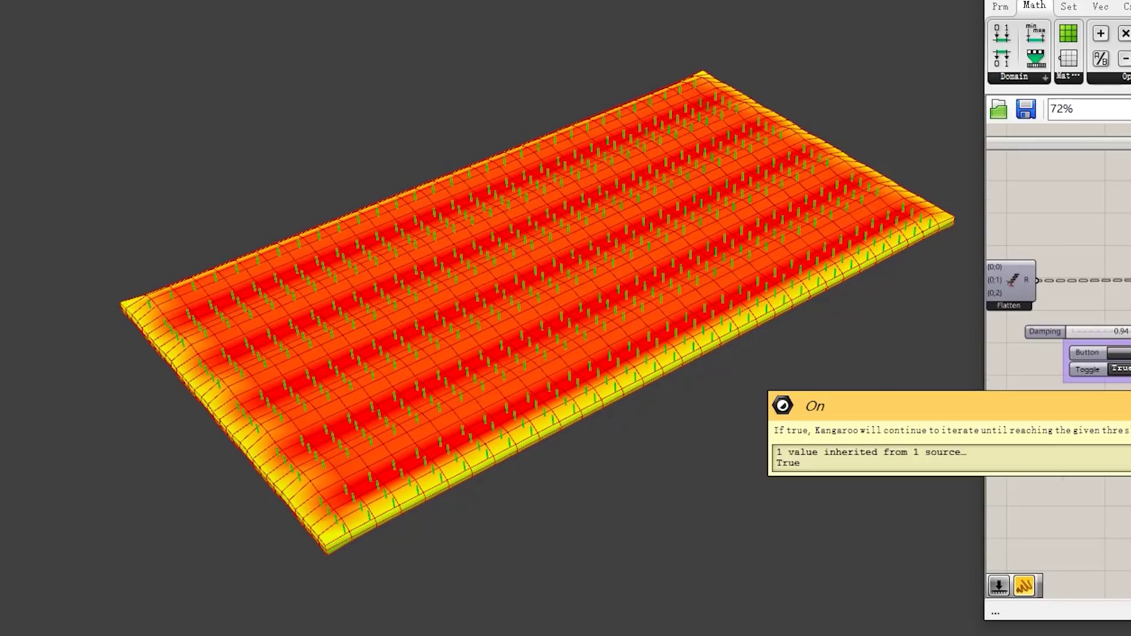
{"action": "scroll", "coordinate": [1119, 299], "scroll_direction": "down", "scroll_amount": 2}
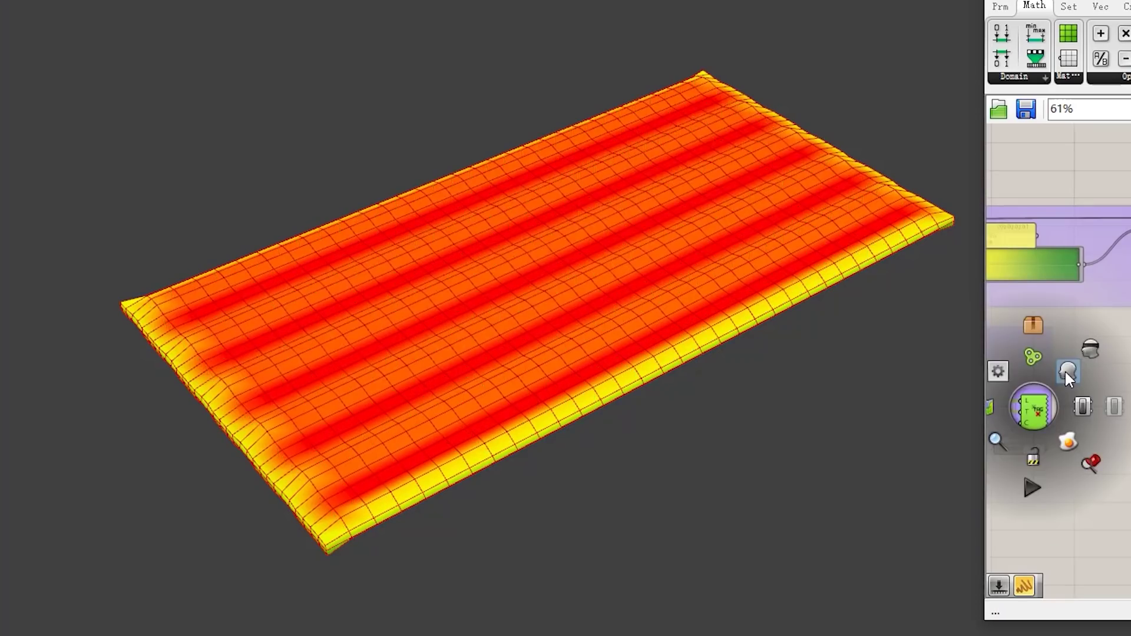
Step: Preview the numeric text tags on the cushion mesh and examine the values near its edge
{"action": "left_click", "coordinate": [1065, 371]}
{"action": "scroll", "coordinate": [568, 379], "scroll_direction": "up", "scroll_amount": 3}
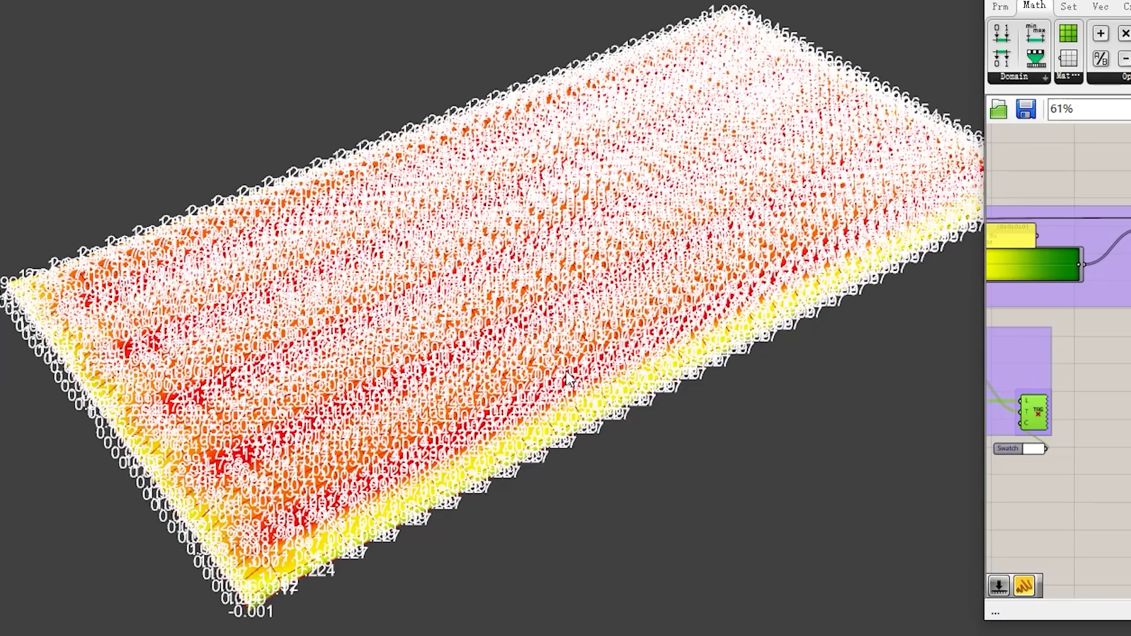
{"action": "scroll", "coordinate": [566, 377], "scroll_direction": "up", "scroll_amount": 5}
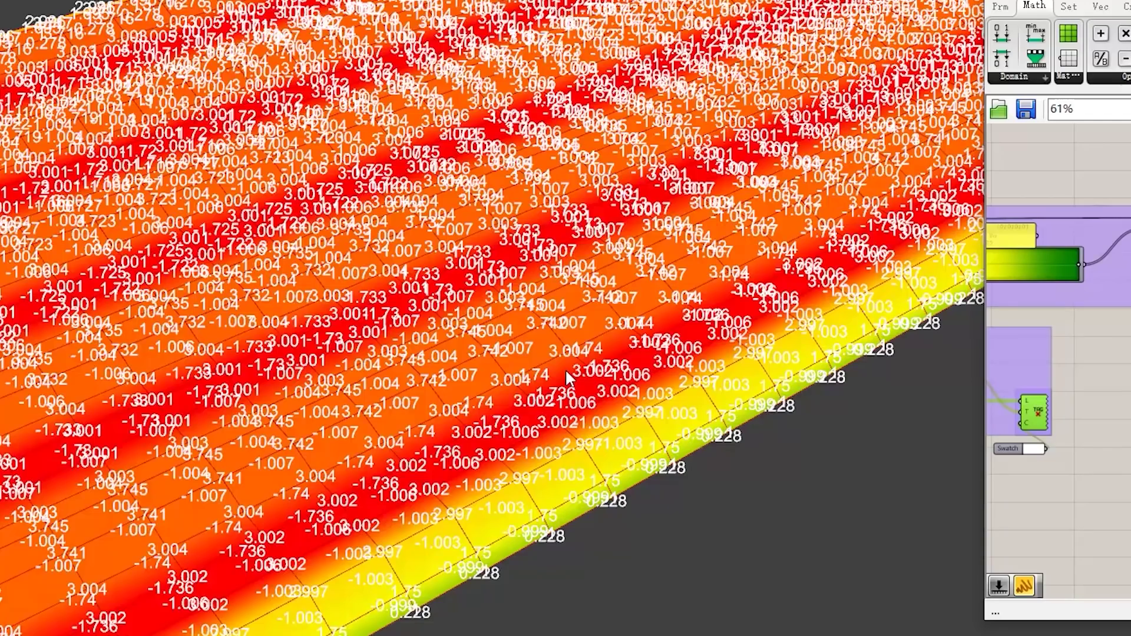
{"action": "scroll", "coordinate": [565, 372], "scroll_direction": "up", "scroll_amount": 4}
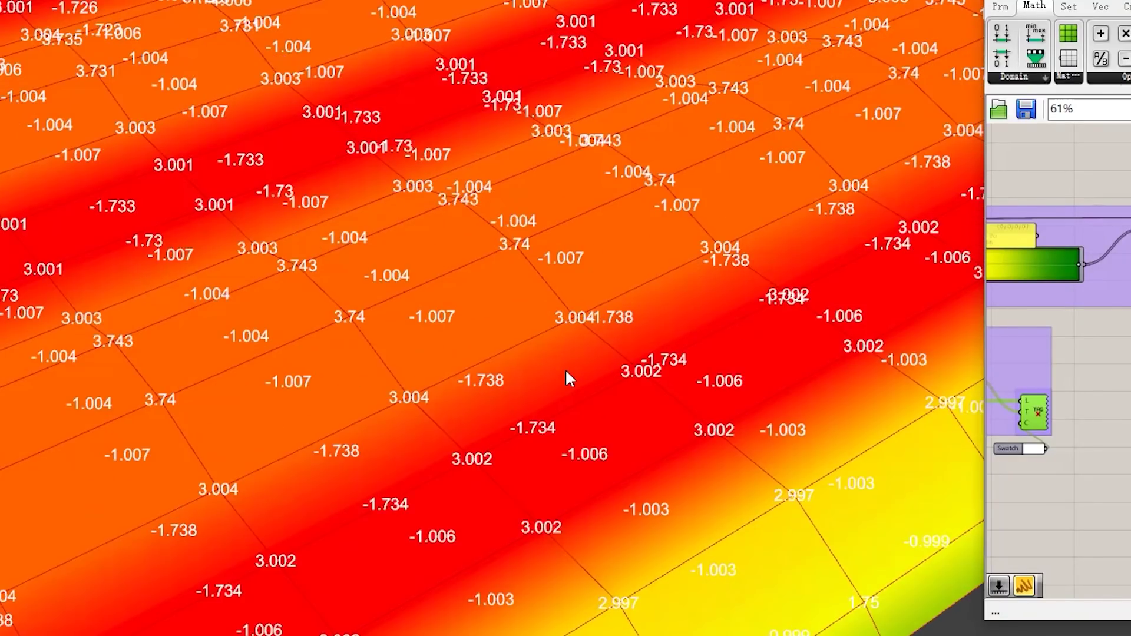
Step: Hide the numeric text tags so the whole cushion mesh shows only its colour gradient
{"action": "middle_click", "coordinate": [1040, 407]}
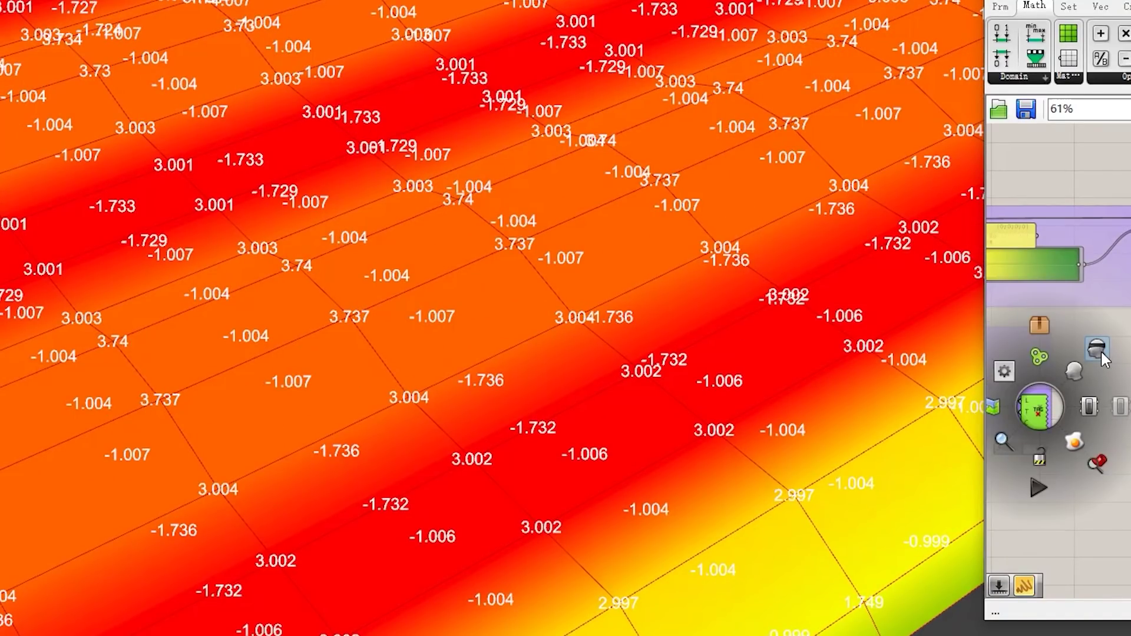
{"action": "left_click", "coordinate": [1099, 351]}
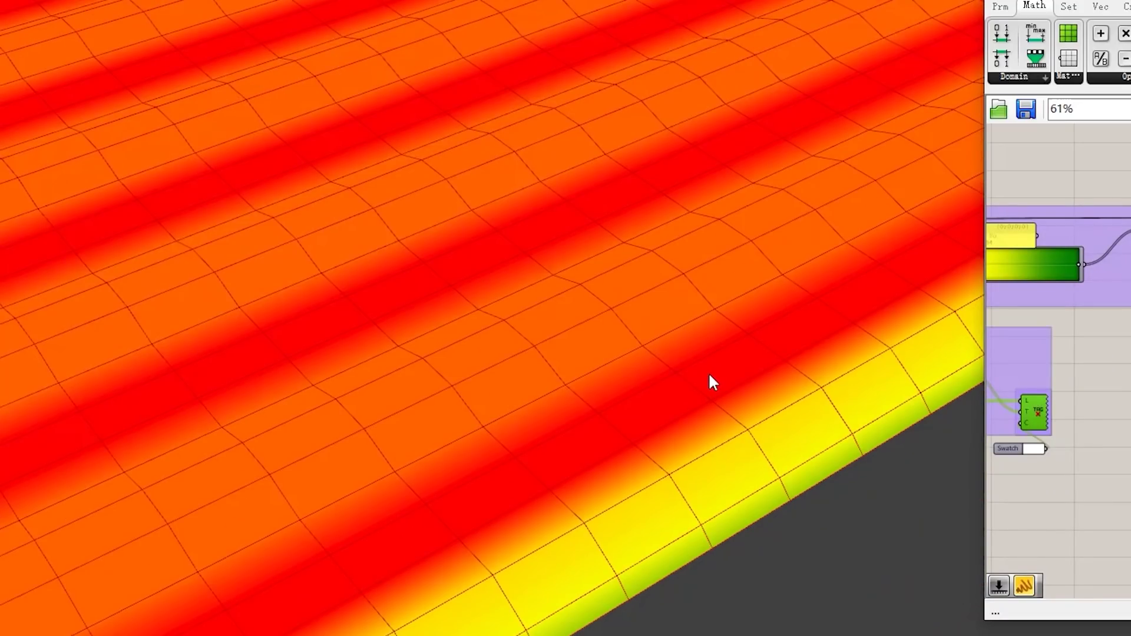
{"action": "scroll", "coordinate": [710, 382], "scroll_direction": "down", "scroll_amount": 3}
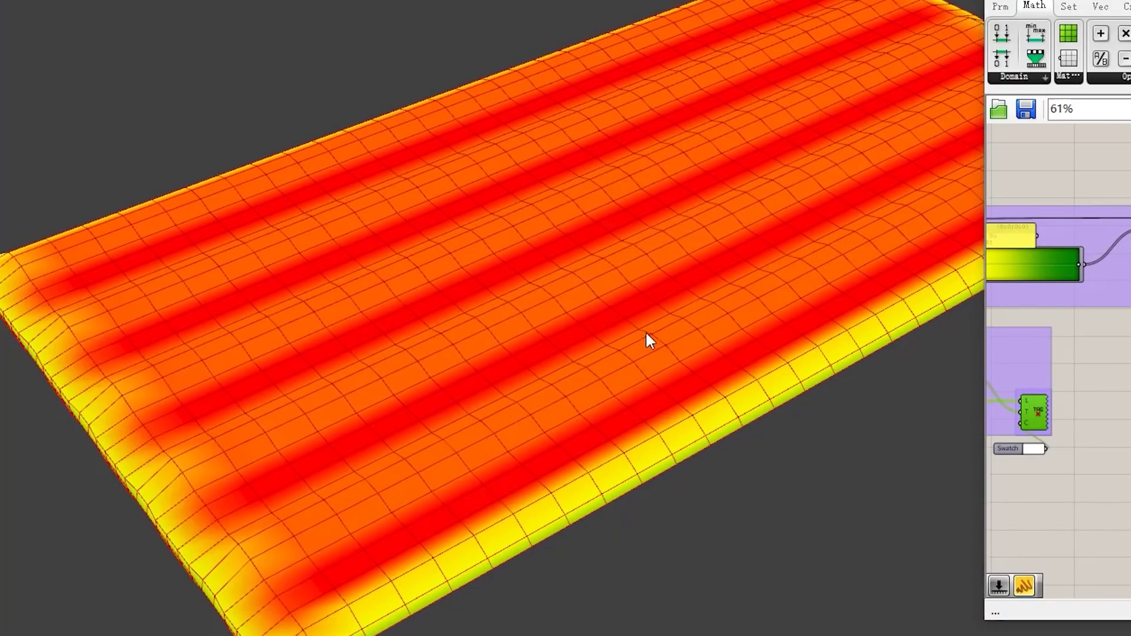
{"action": "scroll", "coordinate": [664, 318], "scroll_direction": "down", "scroll_amount": 3}
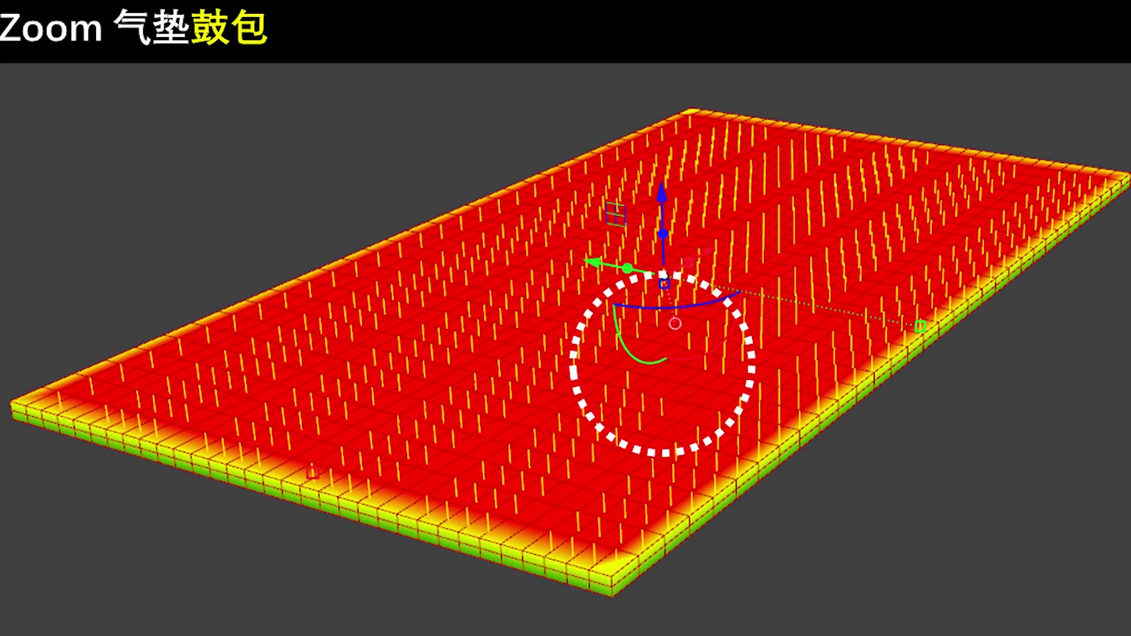
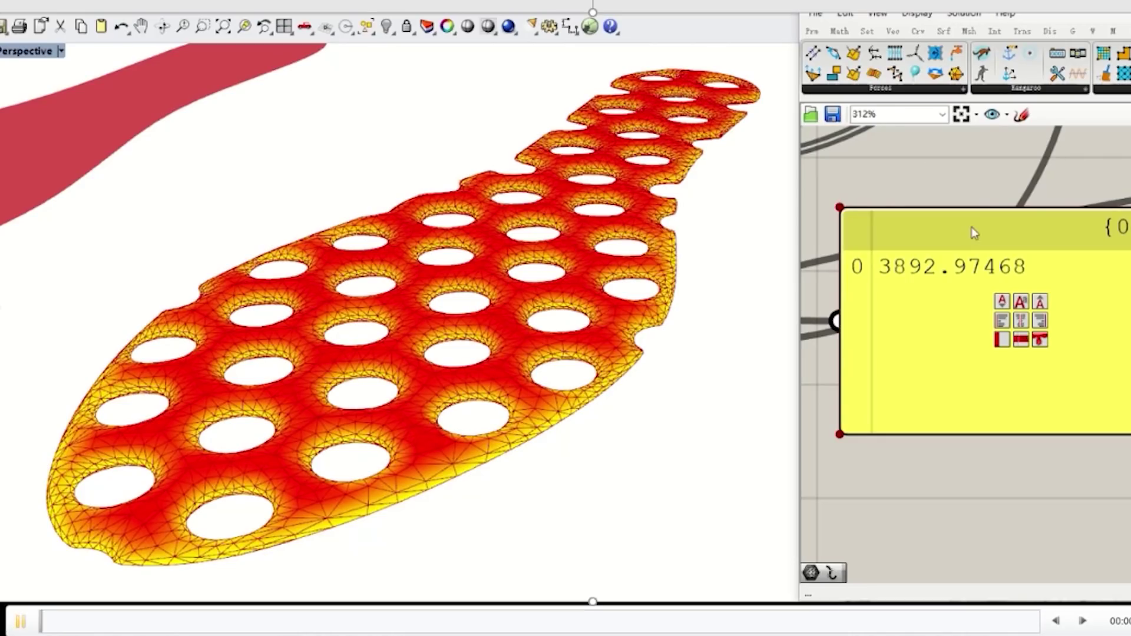
Step: Hide the preview of the load points on the perforated insole mesh and reset its Kangaroo simulation
{"action": "scroll", "coordinate": [1023, 245], "scroll_direction": "up", "scroll_amount": 2}
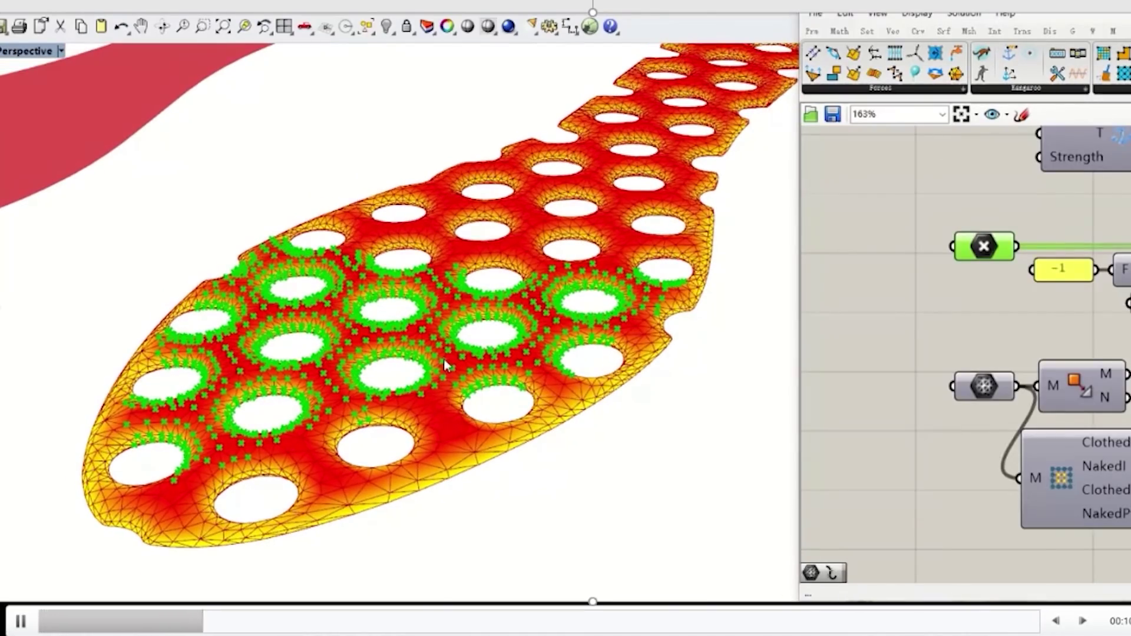
{"action": "middle_click", "coordinate": [970, 250]}
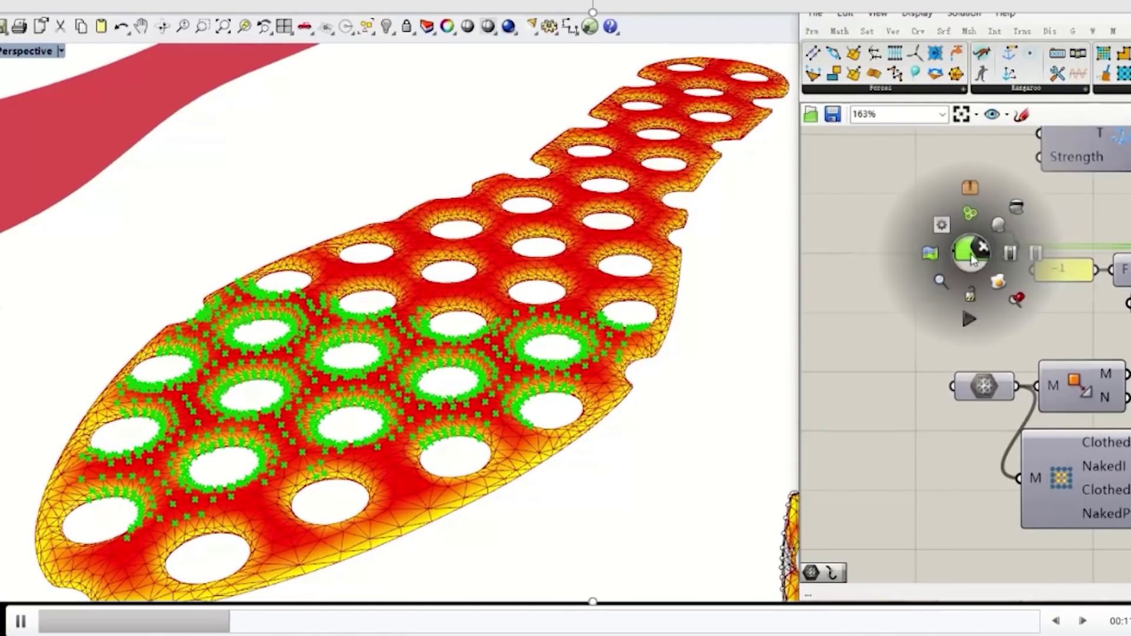
{"action": "left_click", "coordinate": [1012, 251]}
{"action": "scroll", "coordinate": [999, 320], "scroll_direction": "down", "scroll_amount": 4}
{"action": "left_click", "coordinate": [1078, 405]}
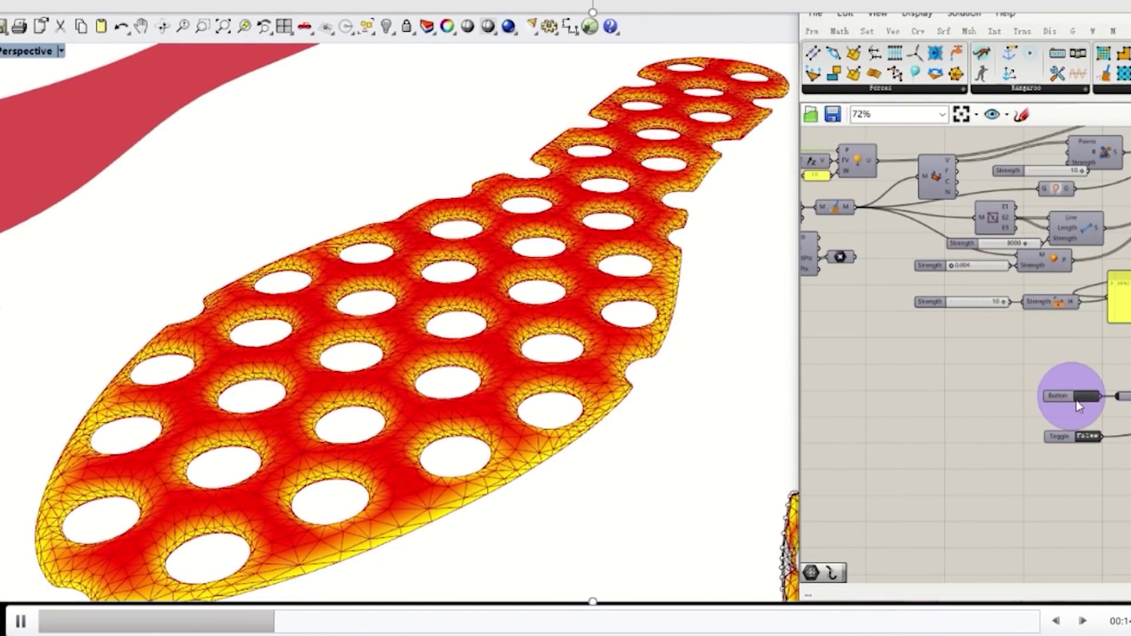
Step: Run the insole simulation with its toggle set to True and examine the mesh deformation and the output value panel
{"action": "scroll", "coordinate": [1078, 413], "scroll_direction": "up", "scroll_amount": 5}
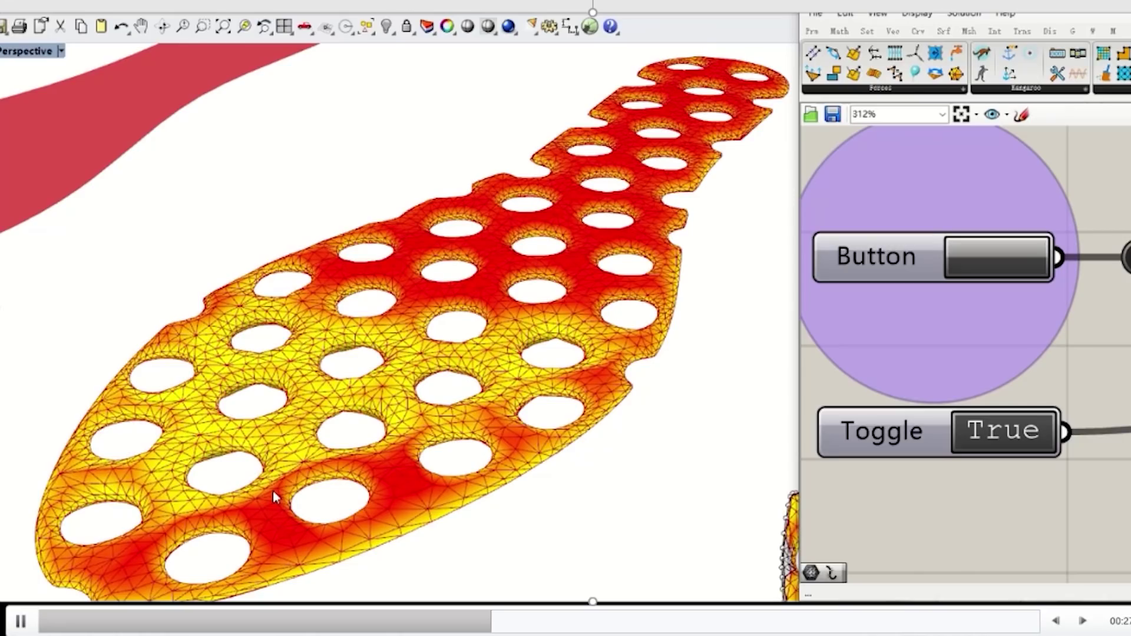
{"action": "scroll", "coordinate": [273, 490], "scroll_direction": "up", "scroll_amount": 2}
{"action": "scroll", "coordinate": [981, 289], "scroll_direction": "down", "scroll_amount": 4}
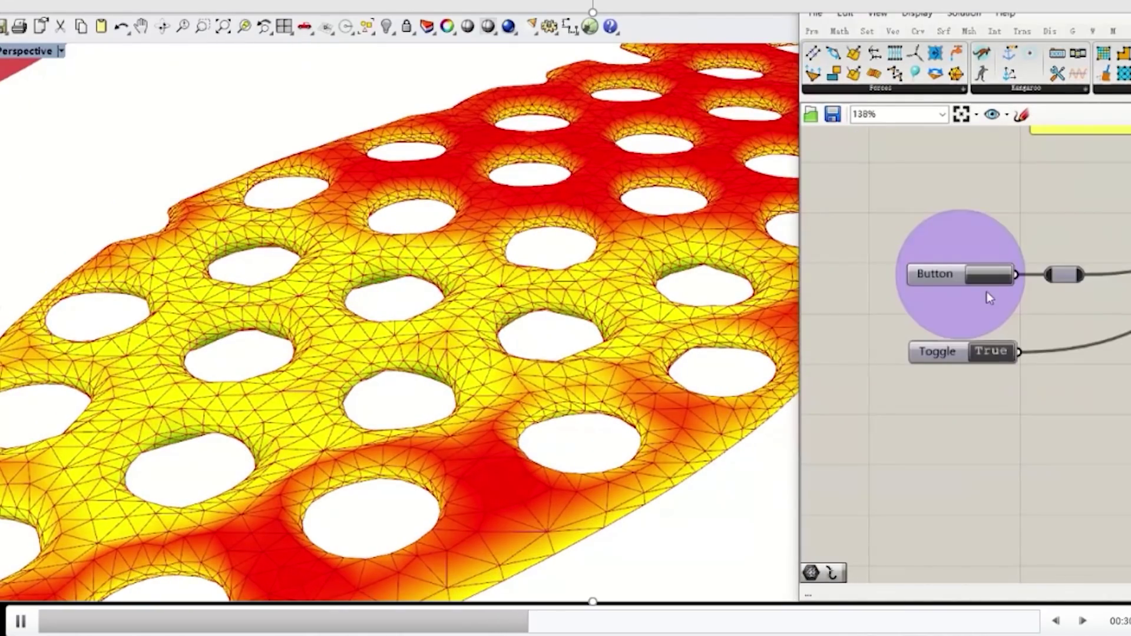
{"action": "right_click_drag", "start_coordinate": [978, 230], "coordinate": [851, 334]}
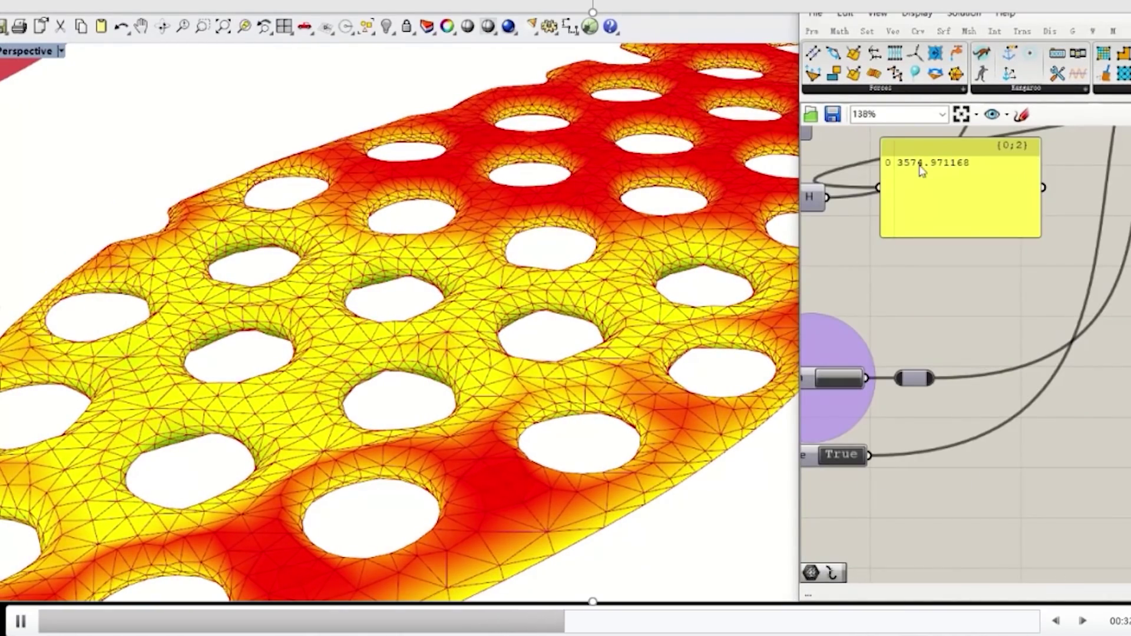
{"action": "scroll", "coordinate": [930, 148], "scroll_direction": "up", "scroll_amount": 1}
{"action": "scroll", "coordinate": [932, 148], "scroll_direction": "up", "scroll_amount": 5}
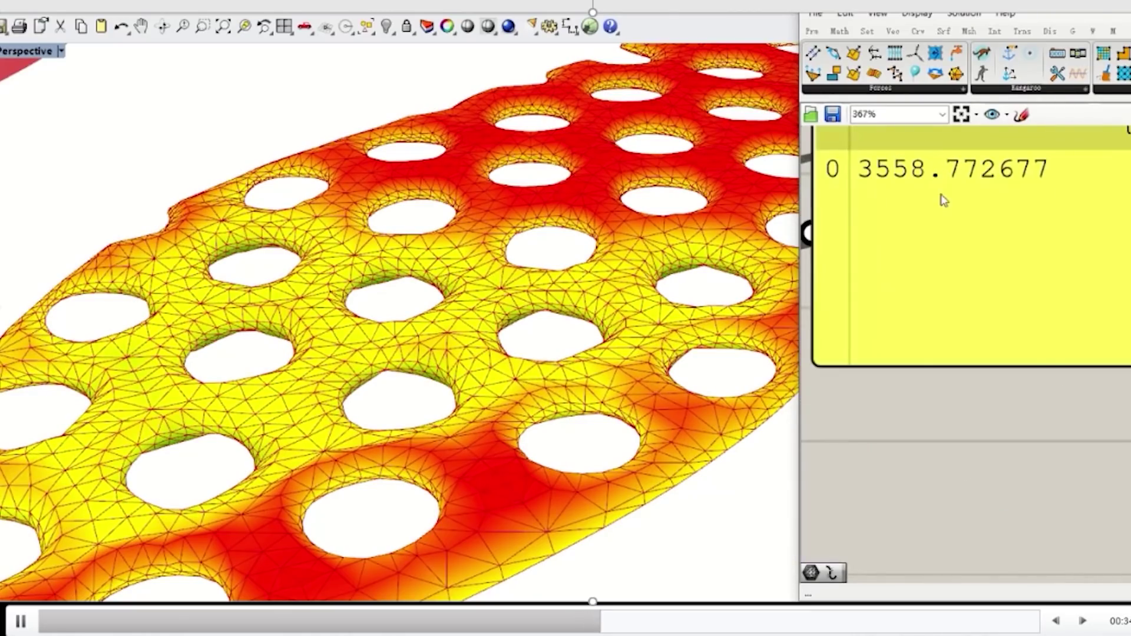